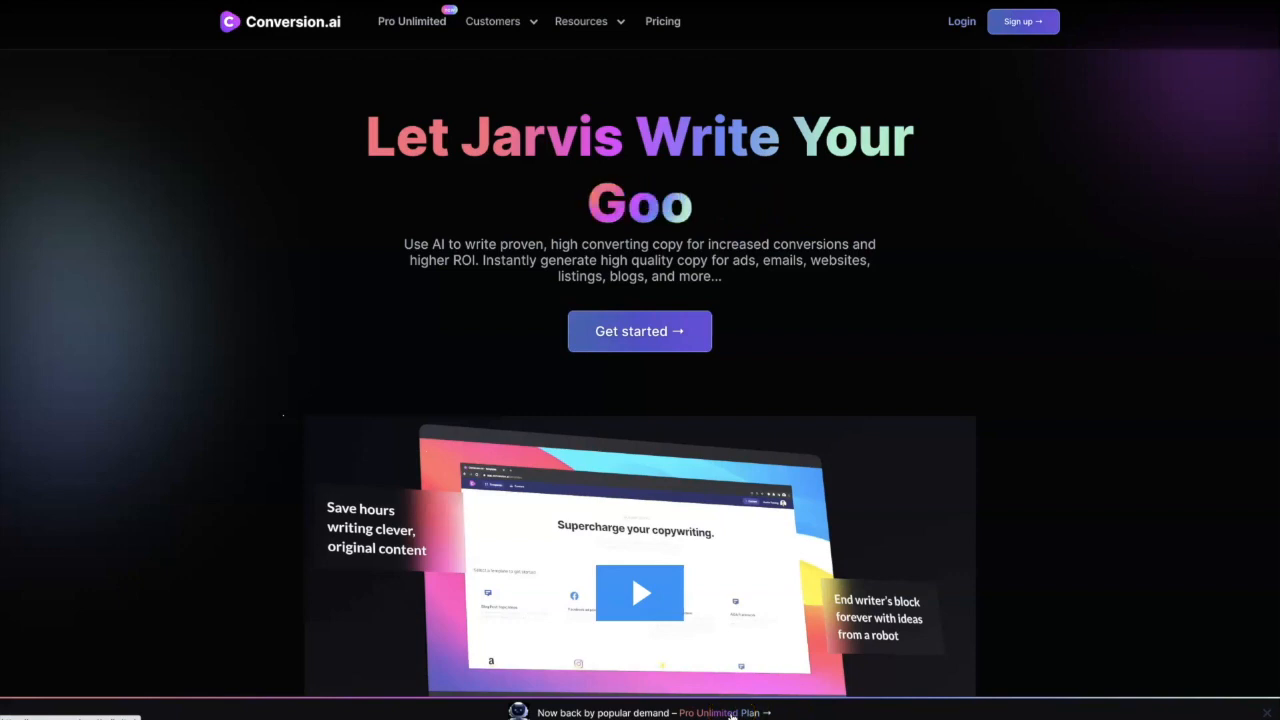
Open the Pro Unlimited plan page and look over its introduction and video section.
click(732, 713)
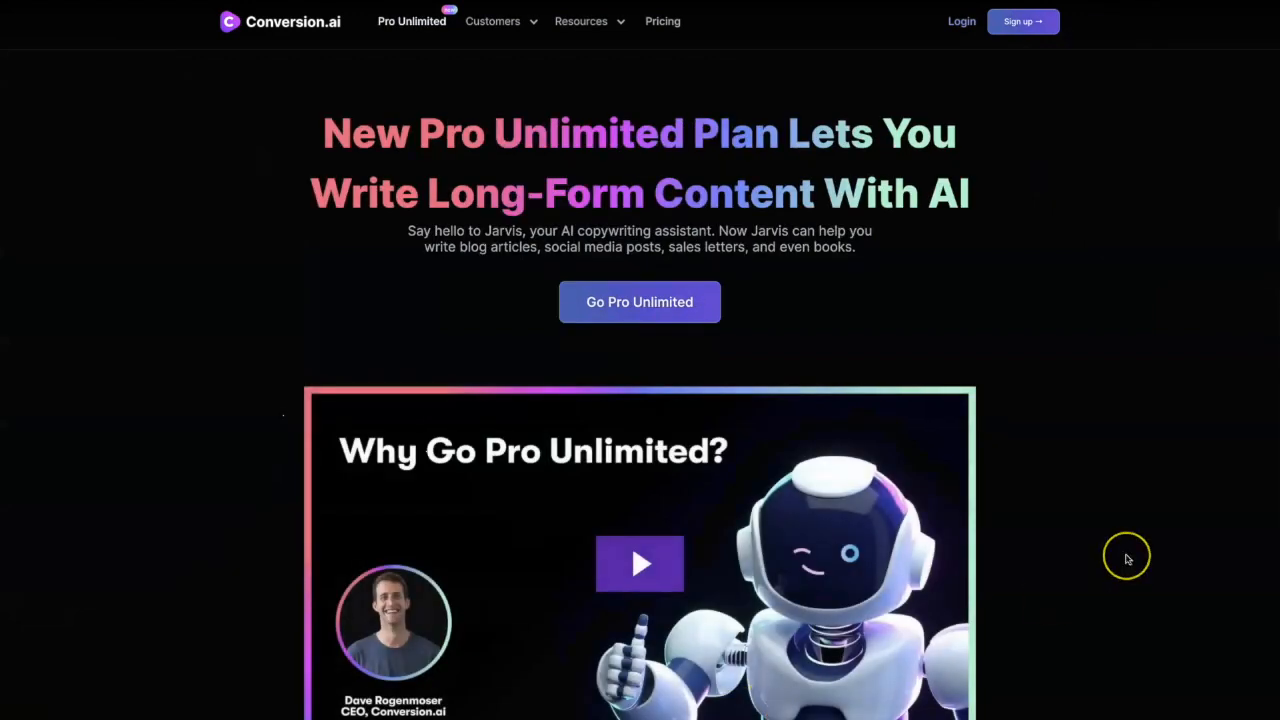
scroll(1127, 559, down, 2)
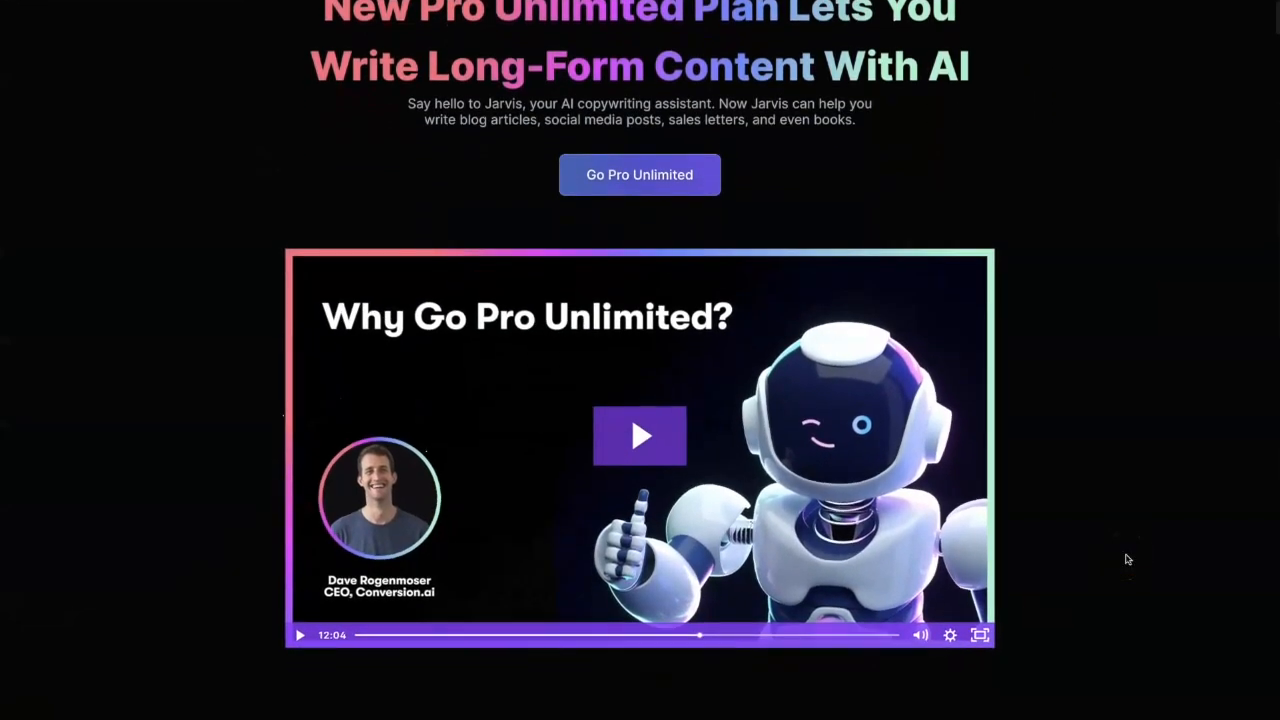
scroll(1127, 559, up, 1)
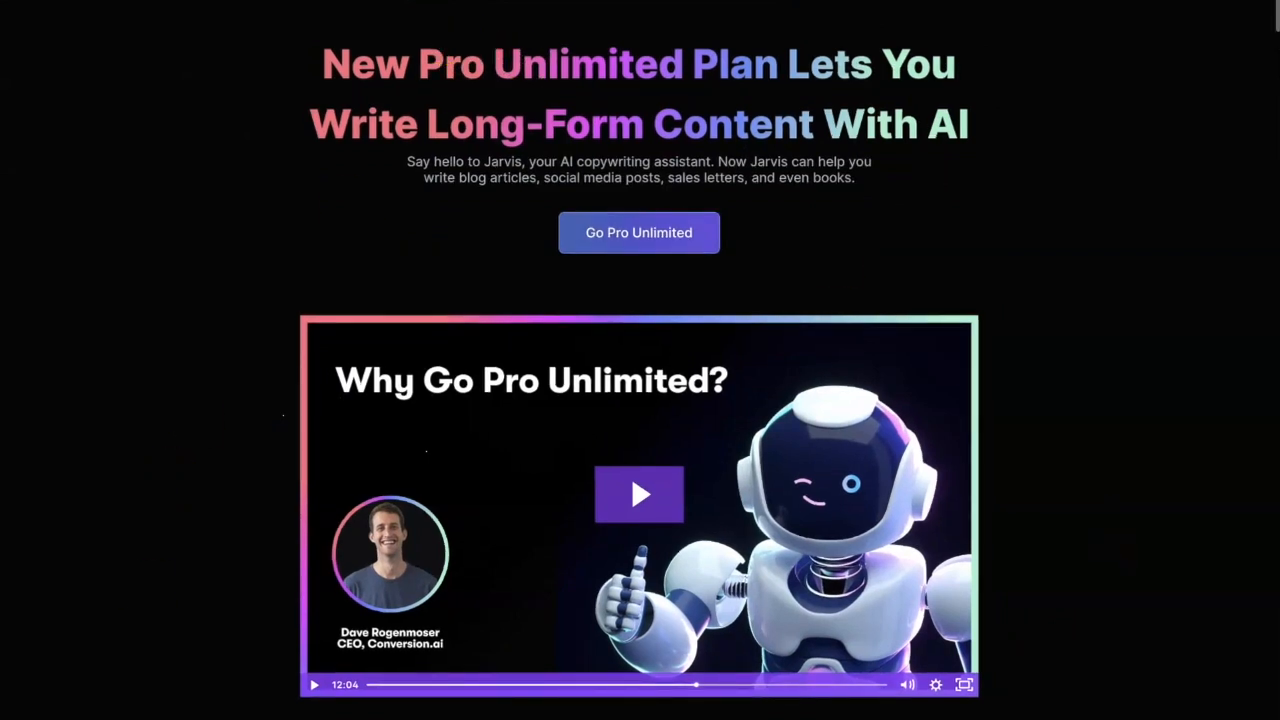
scroll(30, 709, up, 1)
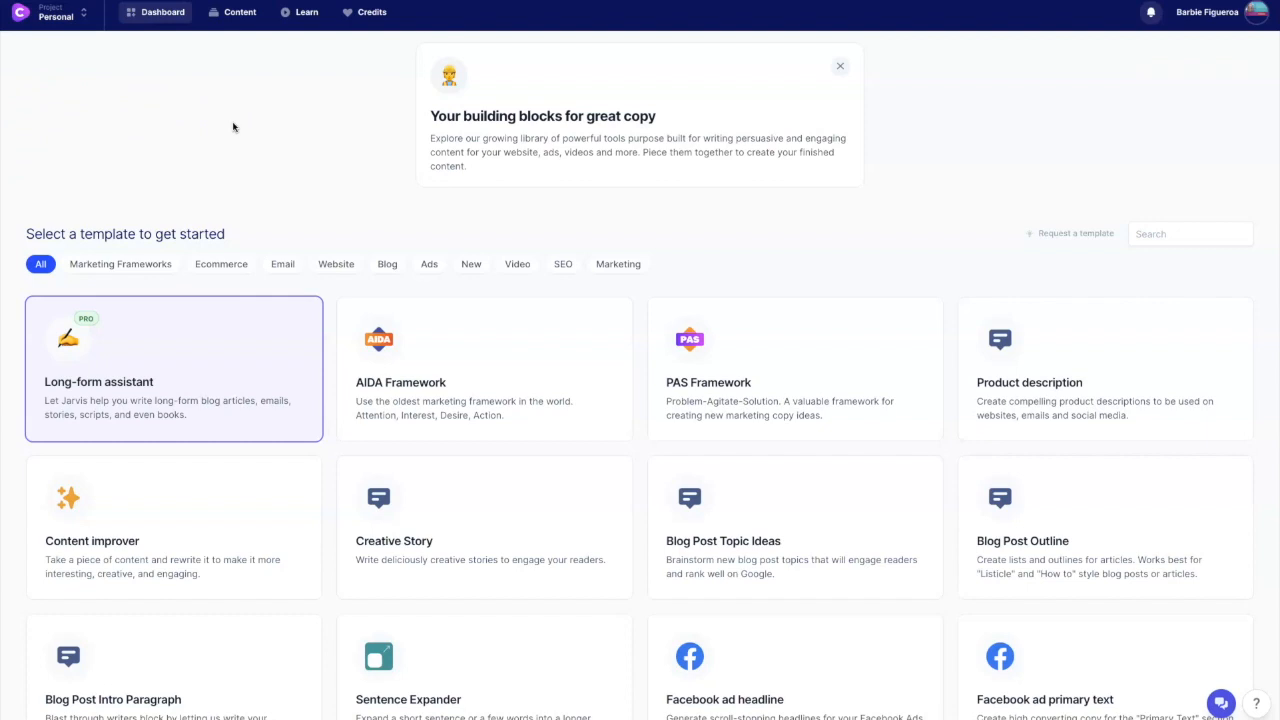
View the Long-form assistant's start options and the Learn page's help video resource, and return to the template dashboard.
click(190, 354)
click(190, 356)
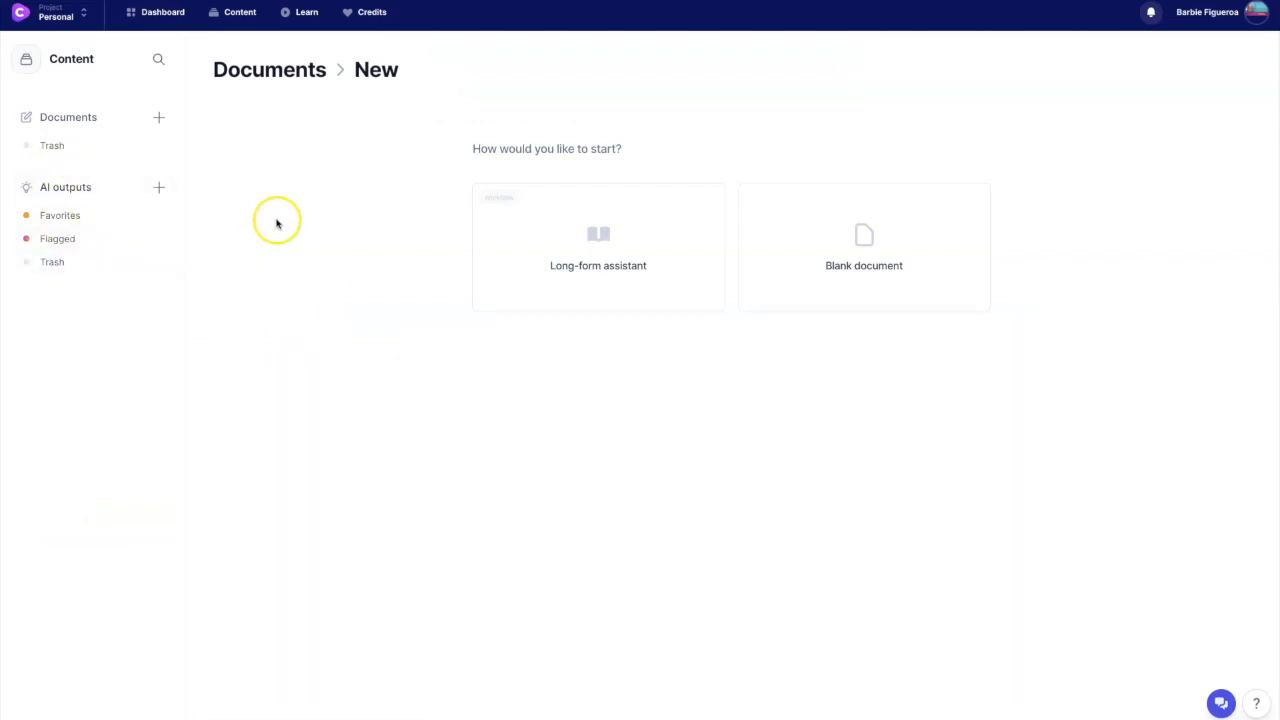
click(307, 12)
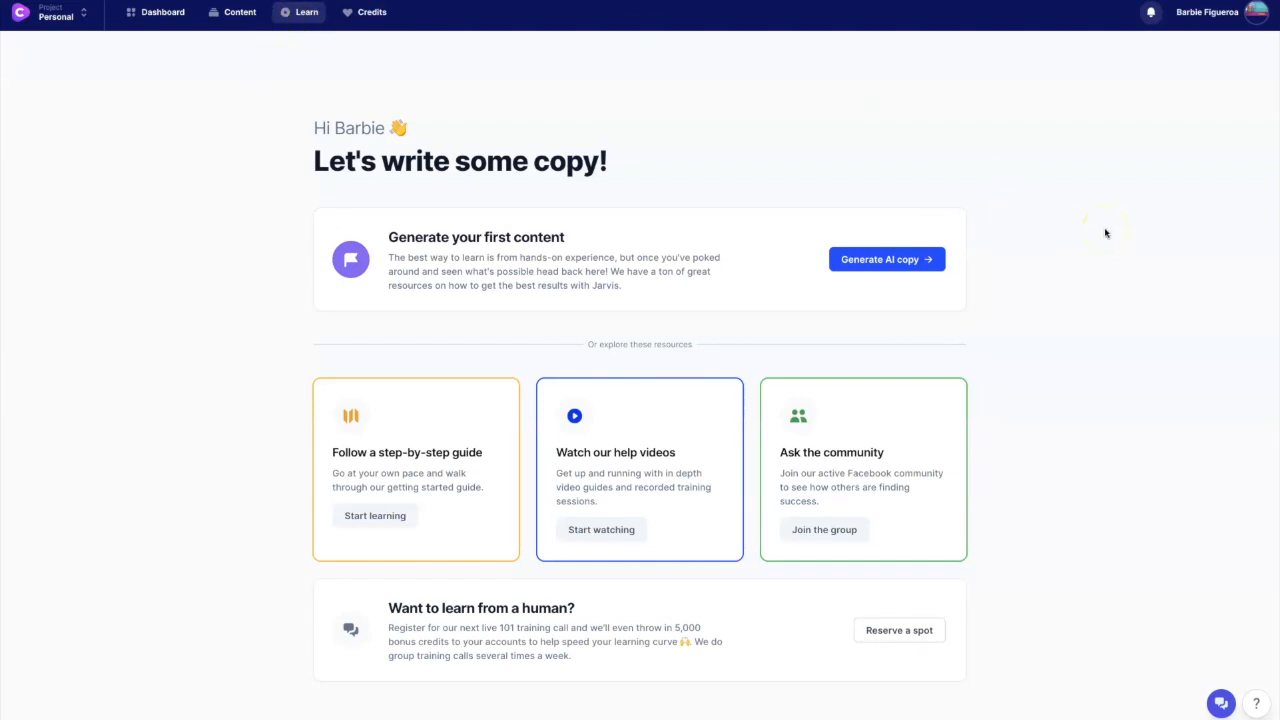
click(606, 529)
click(163, 17)
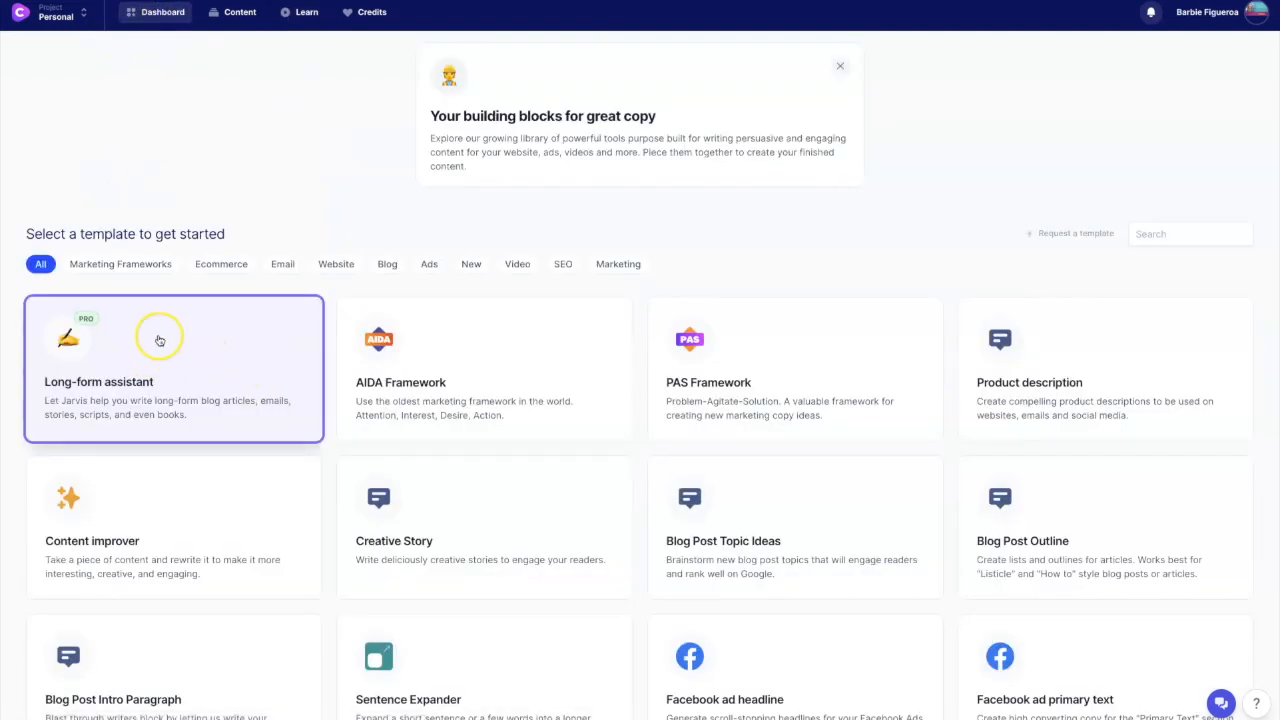
Open the Blog Post Topic Ideas template and enter Conversion.ai as the company name.
scroll(196, 366, down, 1)
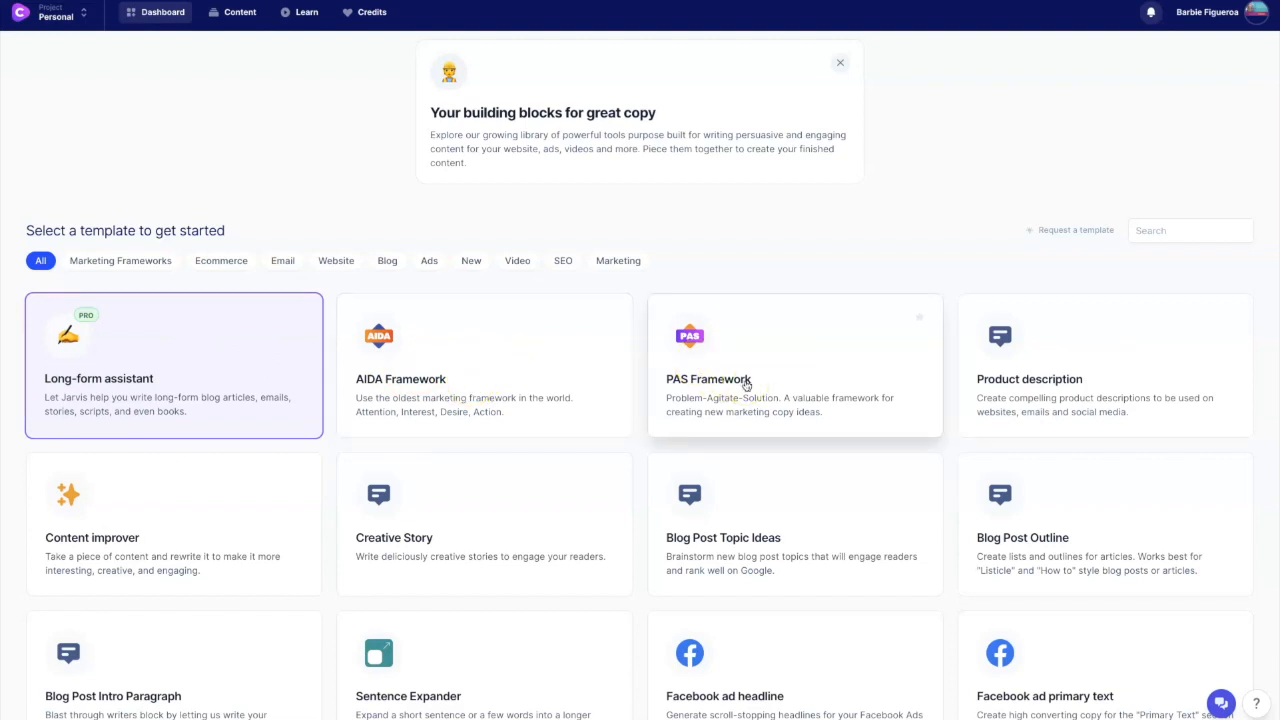
scroll(746, 385, down, 1)
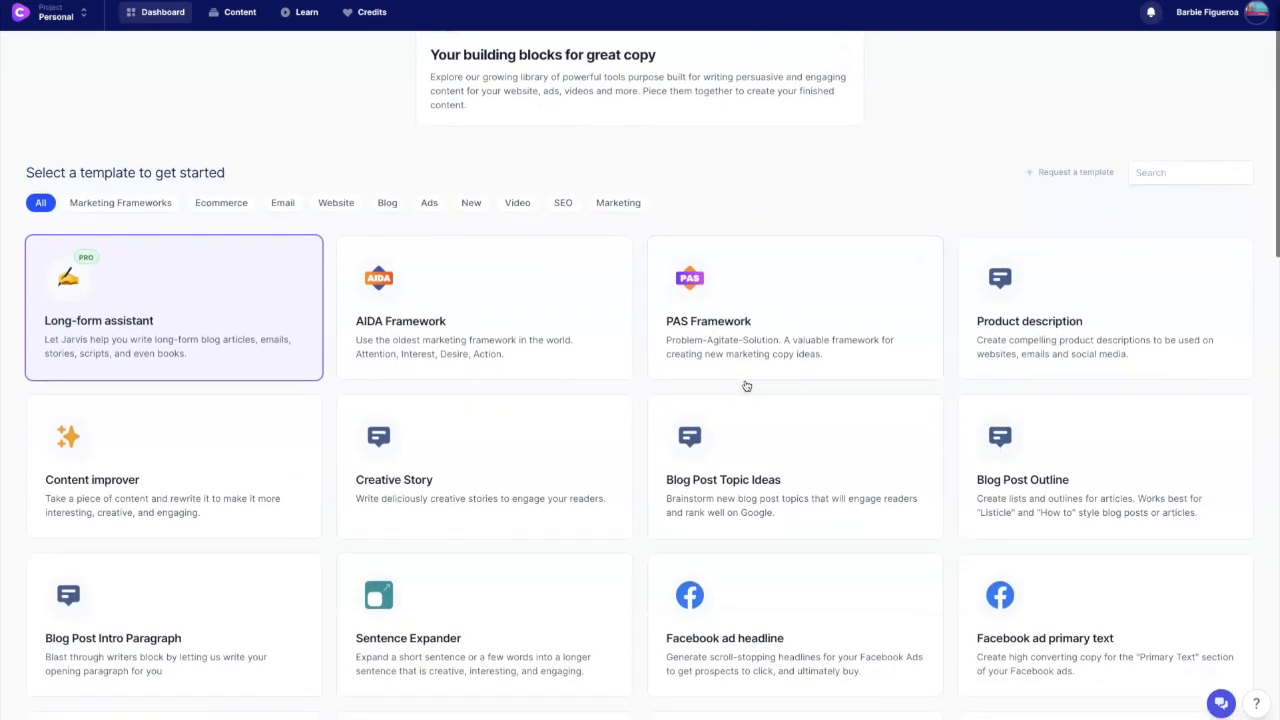
click(754, 443)
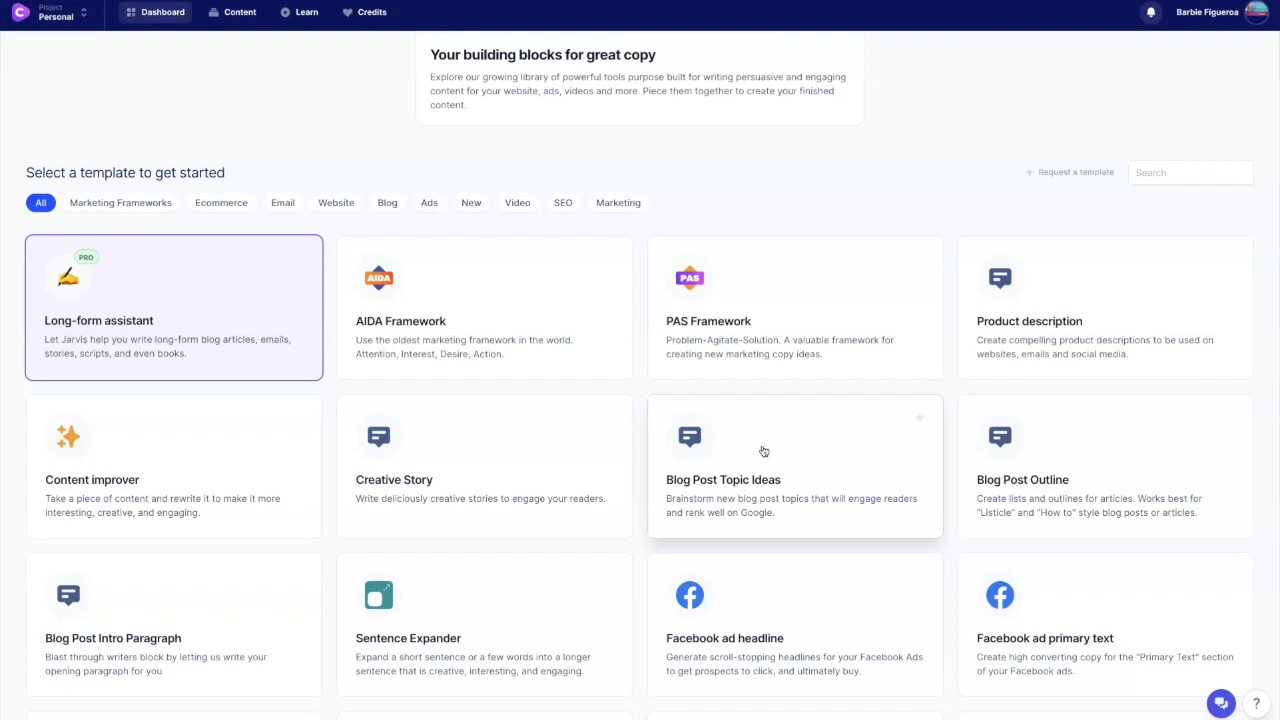
scroll(763, 452, down, 1)
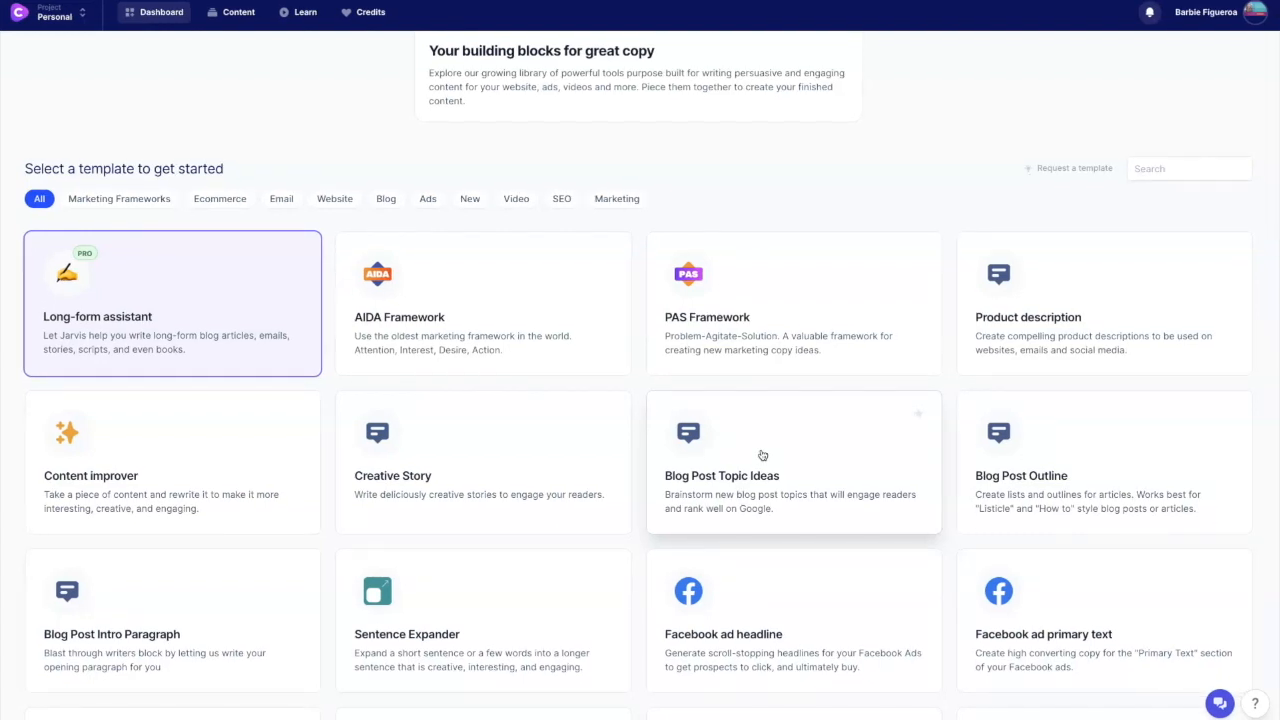
click(763, 455)
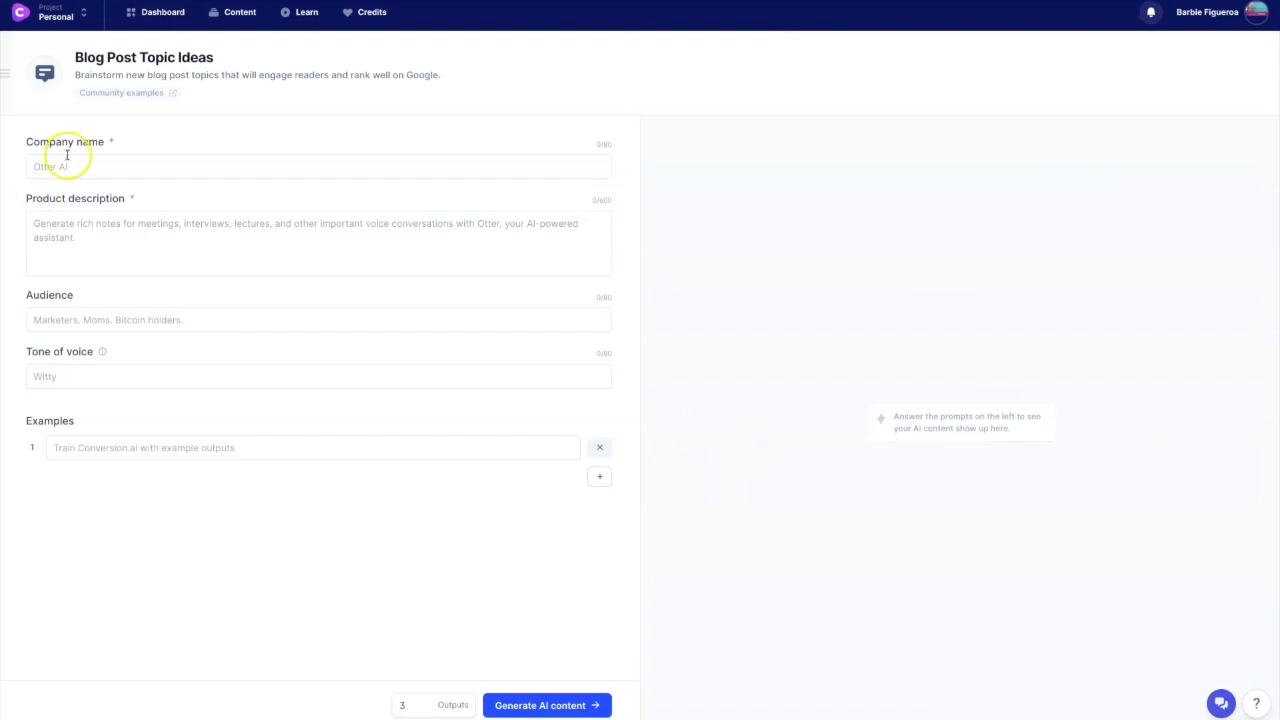
click(170, 164)
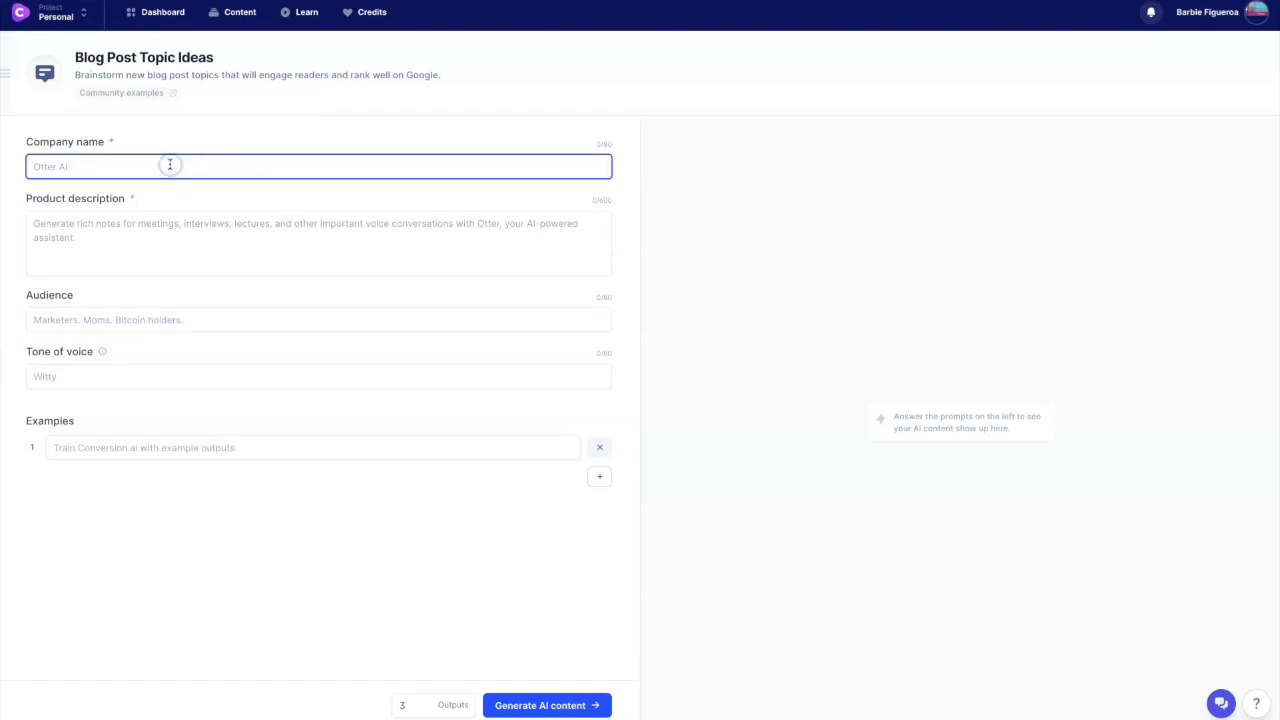
text(Conversion.ai)
Enter the product description "Conversion.ai is a copywriting software that uses artificial intelligence to write better copy so you don't have to".
click(124, 237)
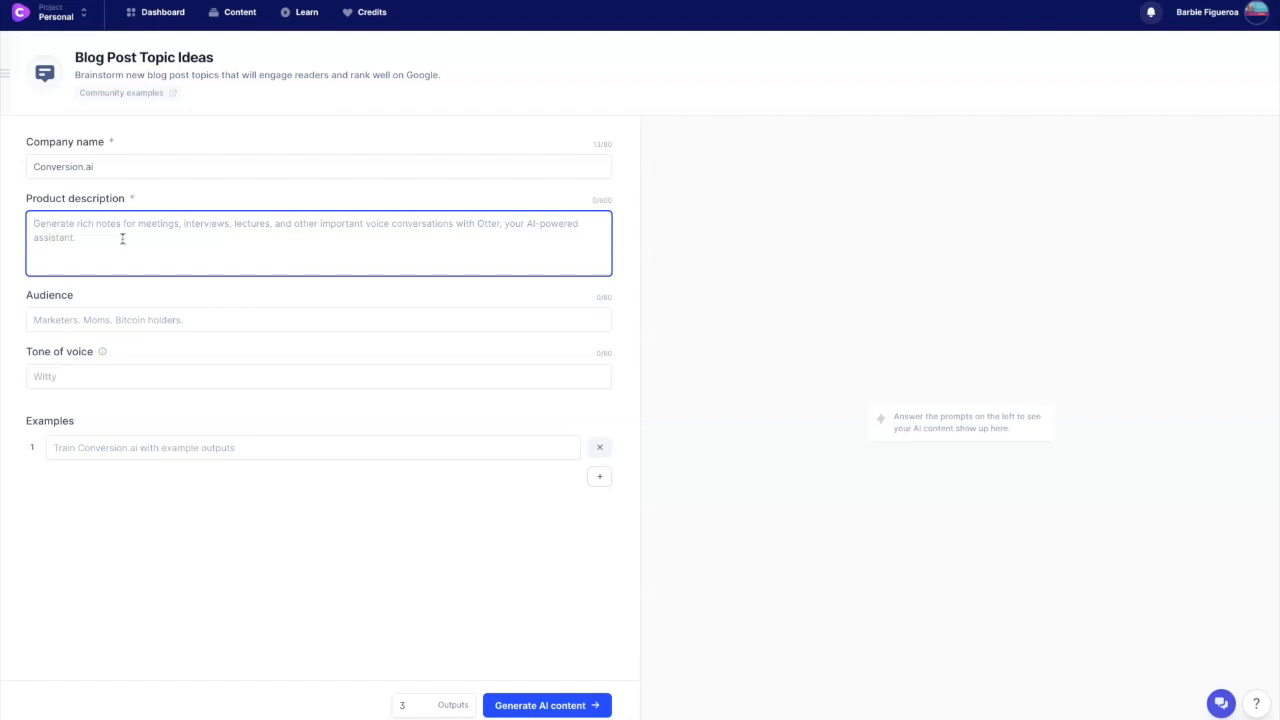
text(Conversi)
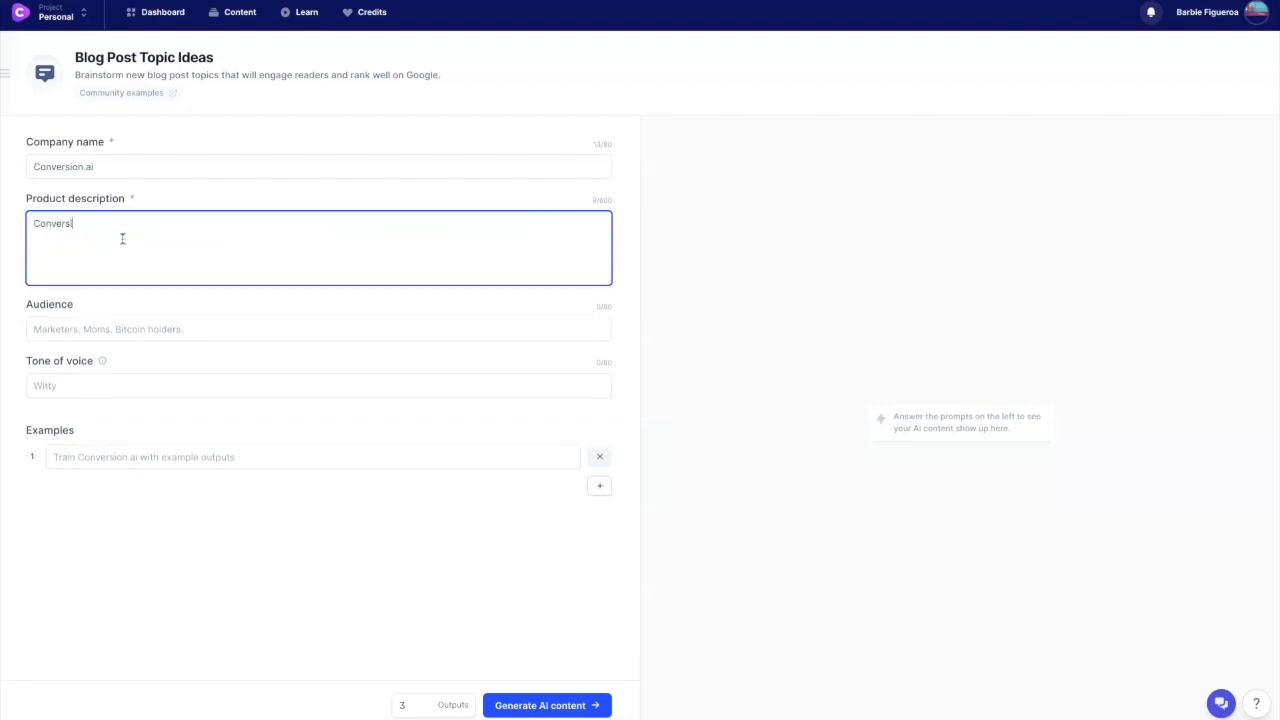
text(on.ai is a copywrit)
text(ing sfotw)
key(BackSpace)
key(BackSpace)
key(BackSpace)
key(BackSpace)
text(oftware that uses au)
key(BackSpace)
text(rtificial i)
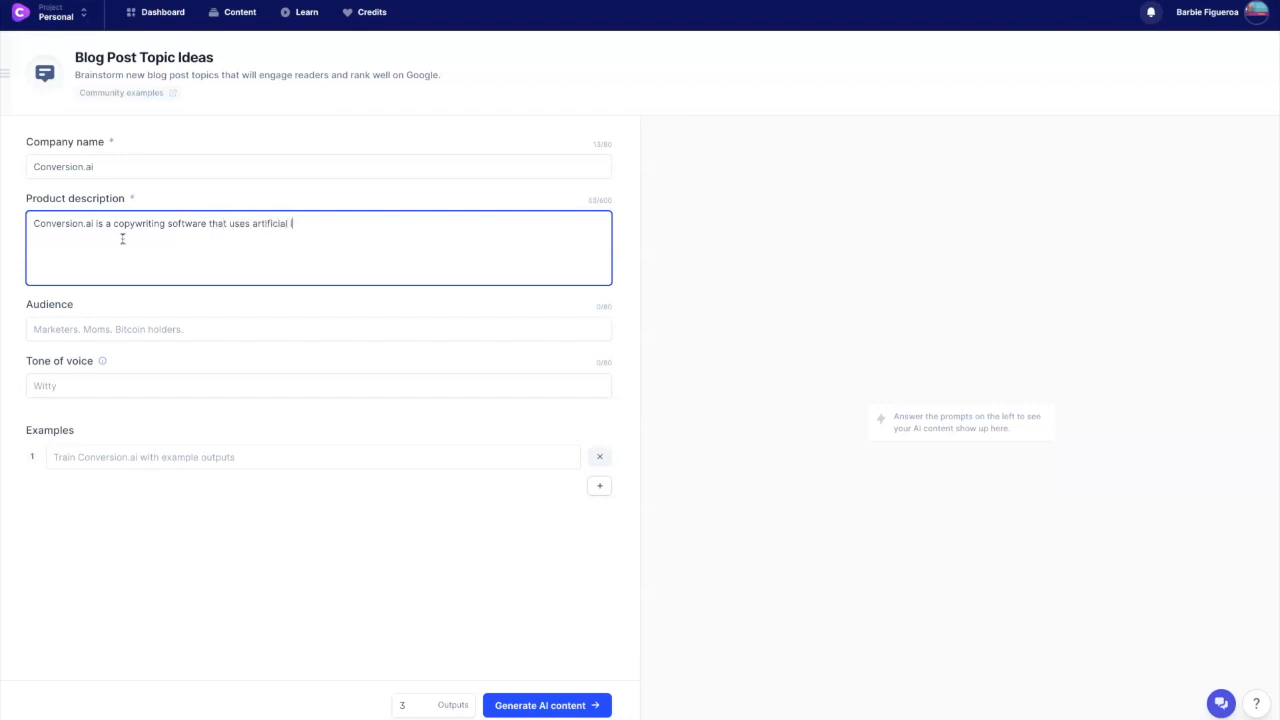
text(ntelligence to write better cop)
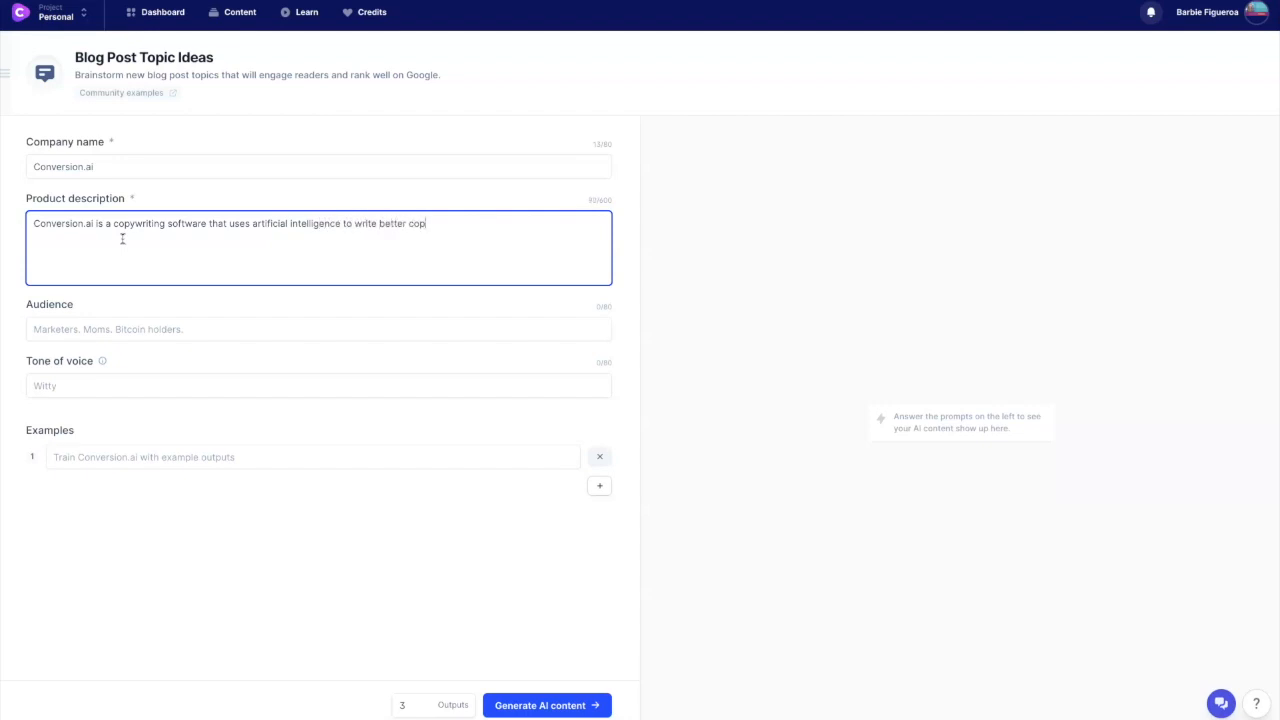
text(y so you don't have to)
Set the audience to Digital Marketers and the tone of voice to Fun, and generate three blog post topic ideas.
click(218, 326)
text(Digital Marketers)
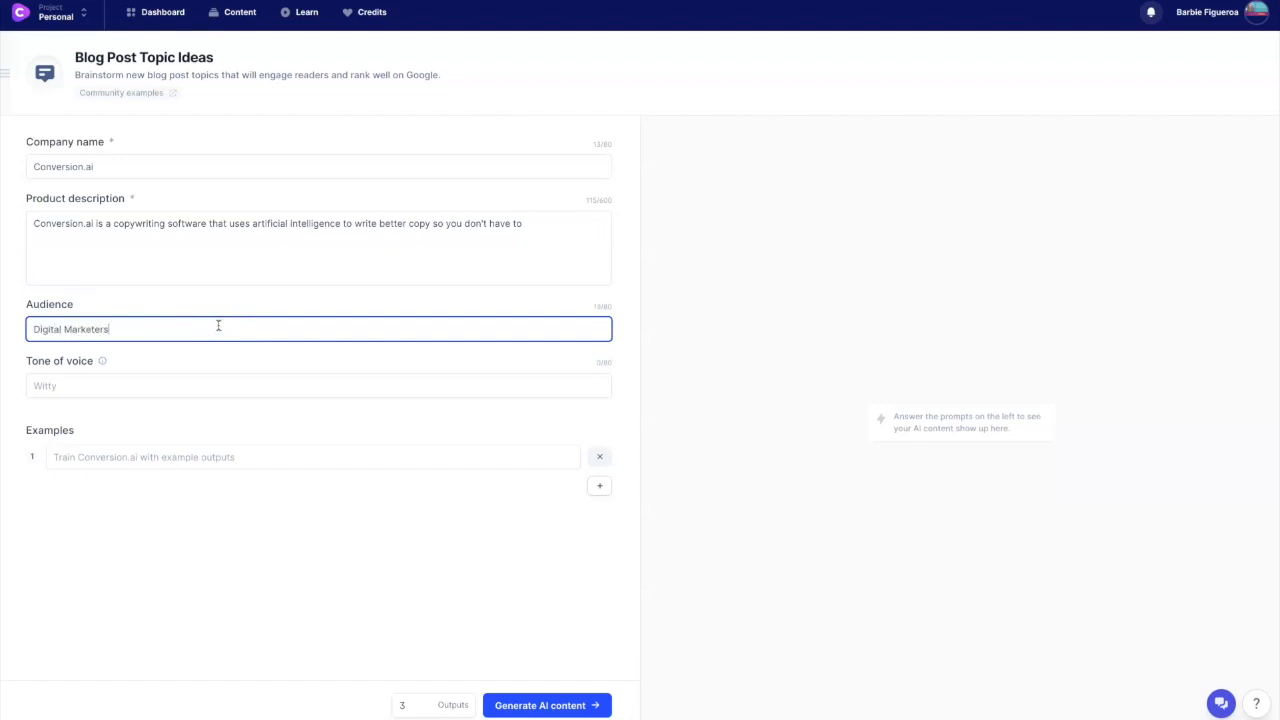
click(89, 384)
text(Fun)
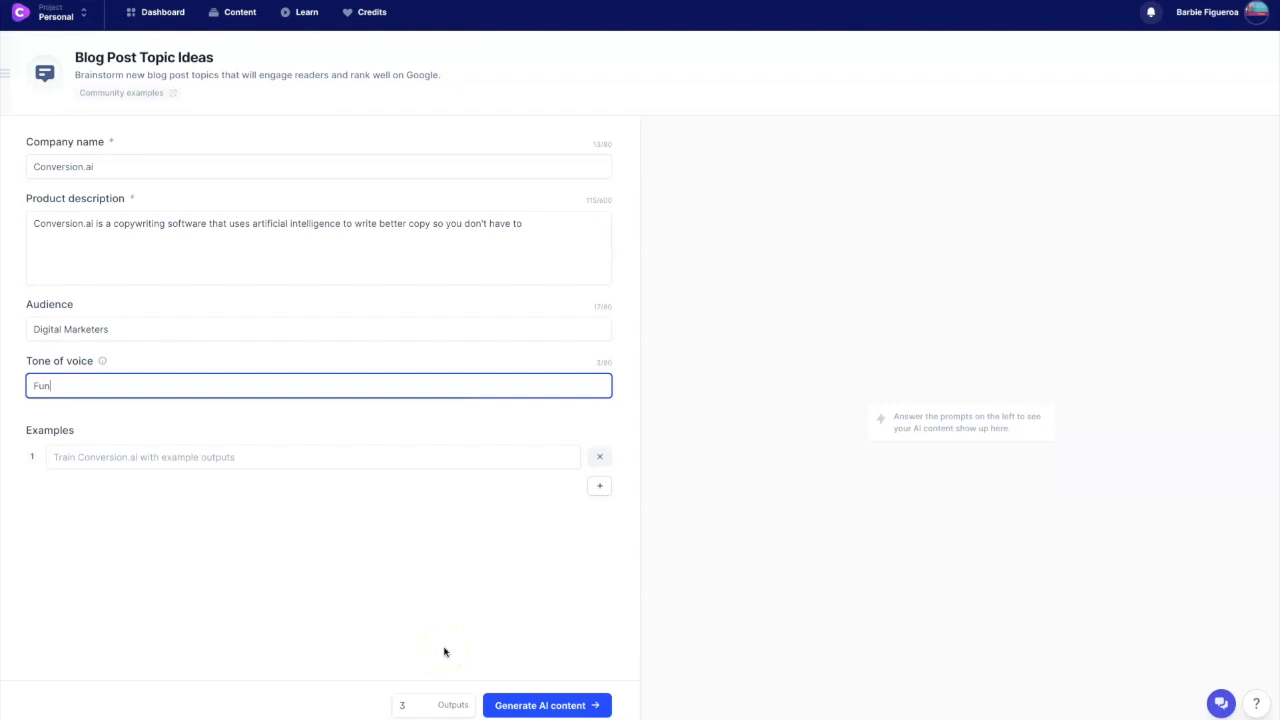
click(527, 706)
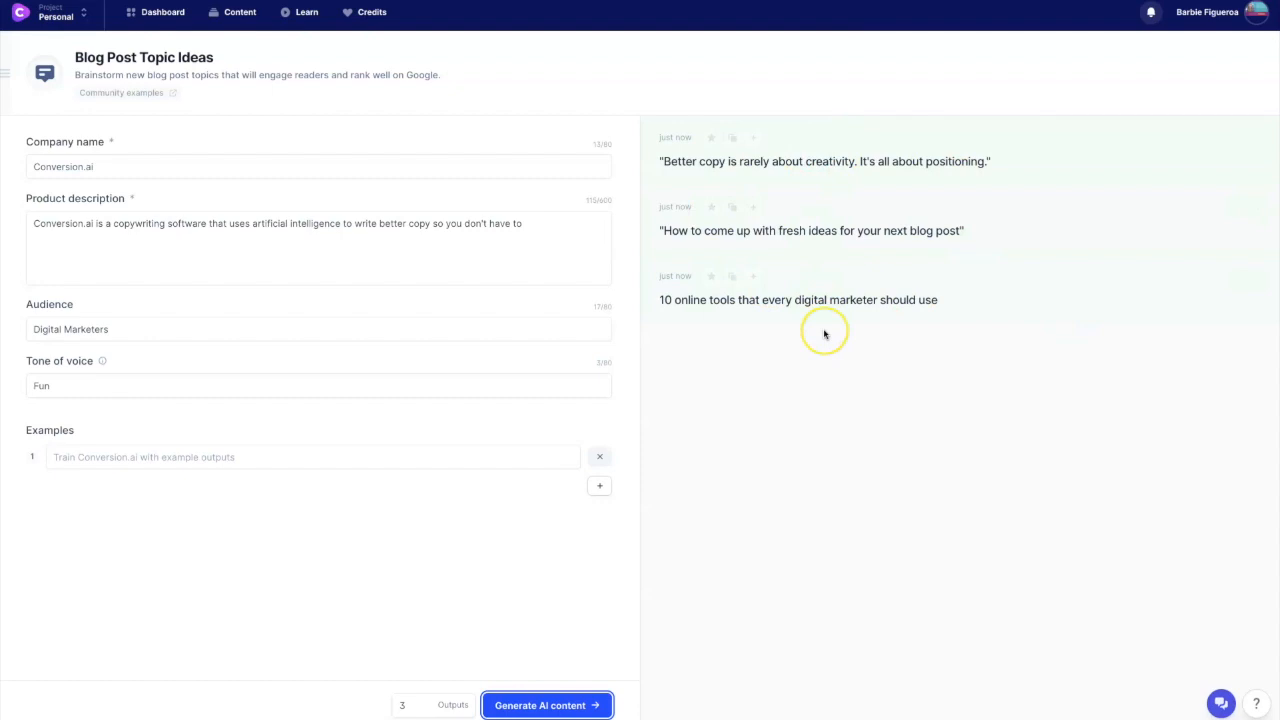
Open the Blog Post Intro Paragraph template from the dashboard and set the company/product name to Conversion.ai.
click(165, 14)
click(222, 63)
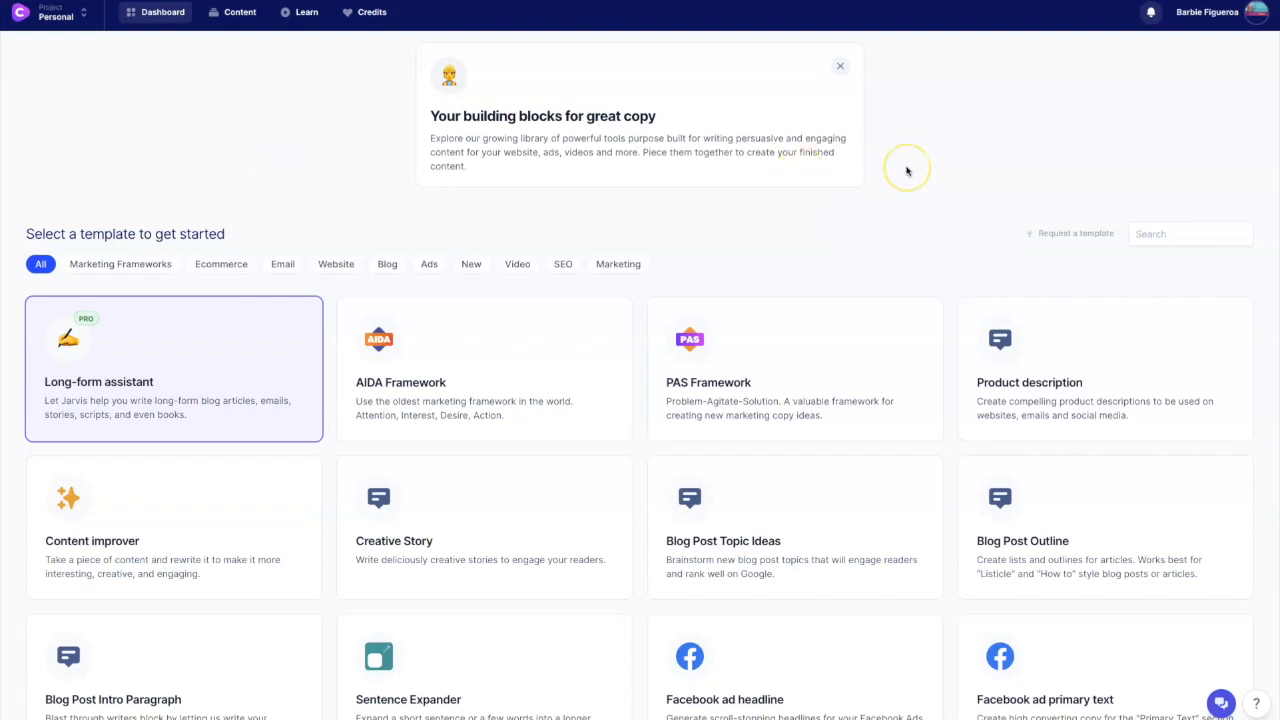
scroll(907, 171, down, 2)
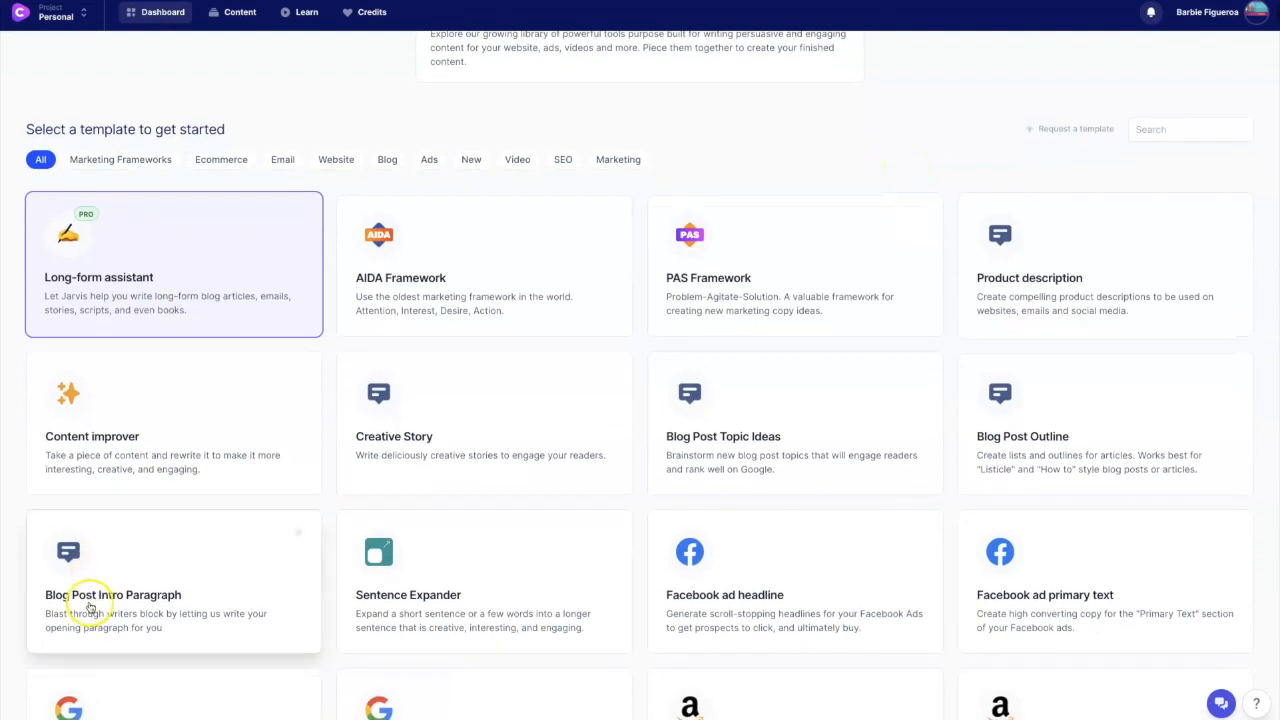
click(134, 594)
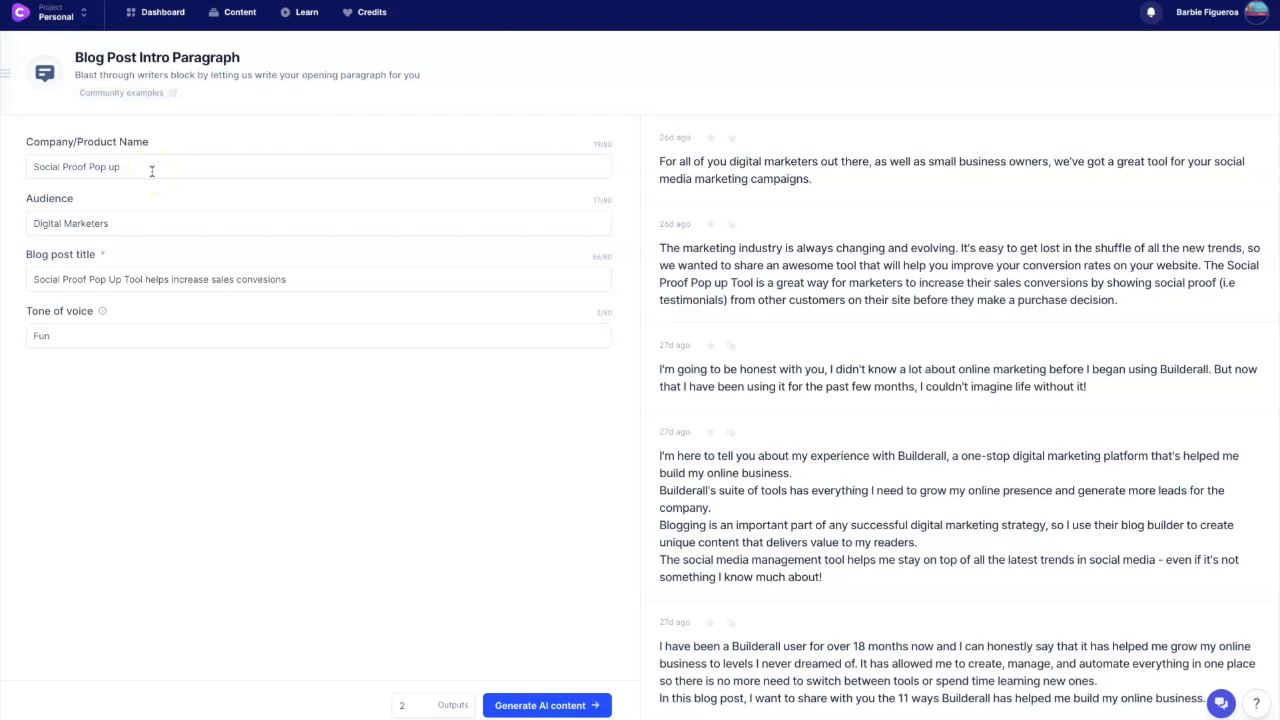
drag(152, 171, 29, 167)
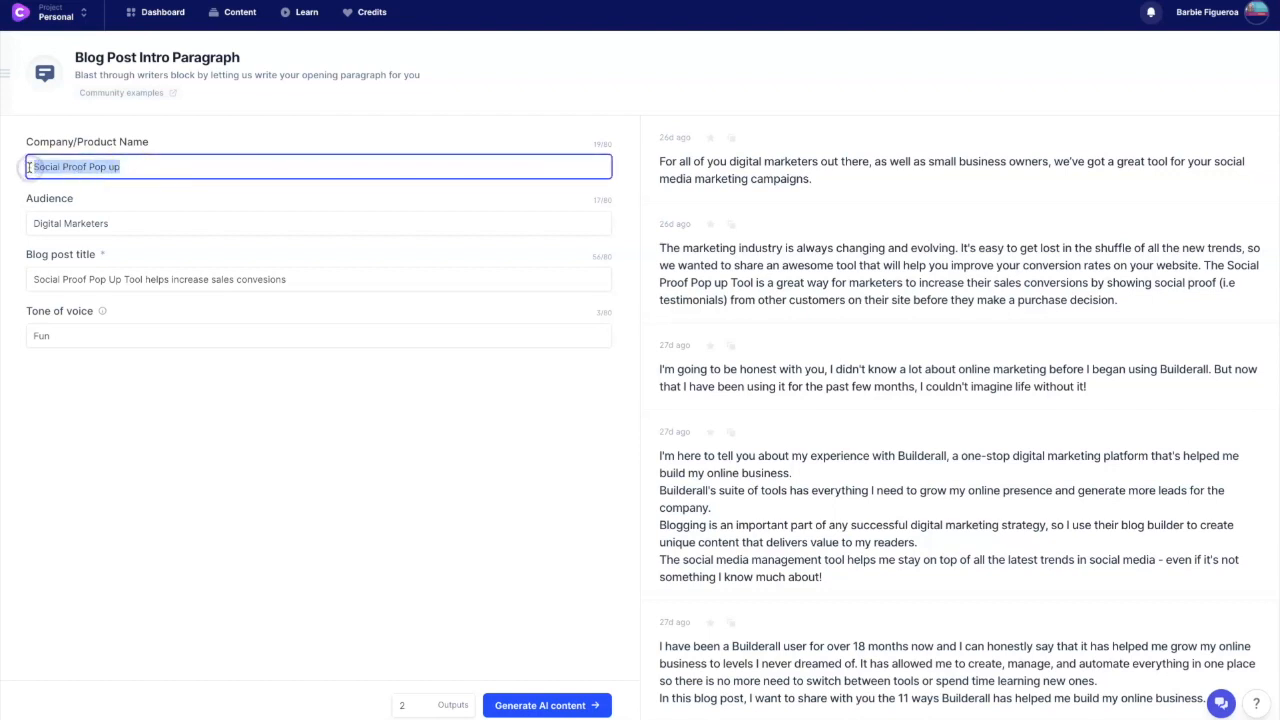
text(Conversion.ai)
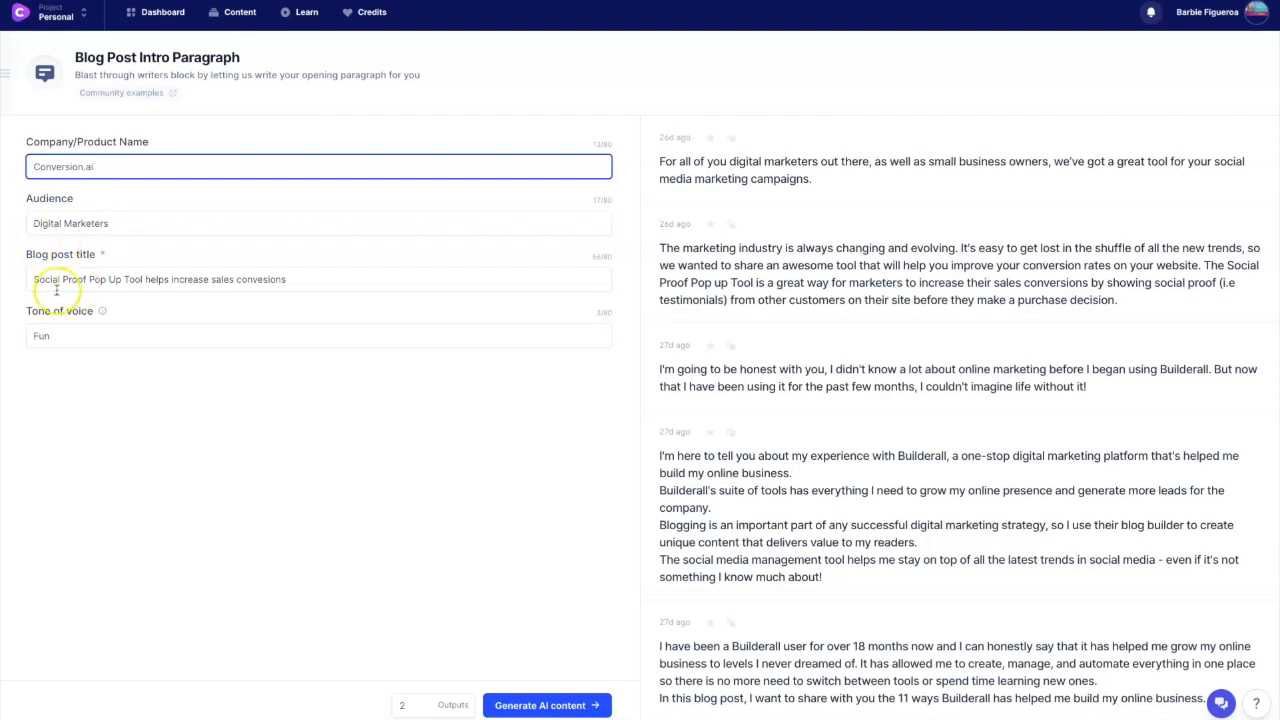
Set the blog post title to "How to Write Better Copy with Conversion.ai" and generate three intro paragraph outputs.
drag(28, 279, 334, 279)
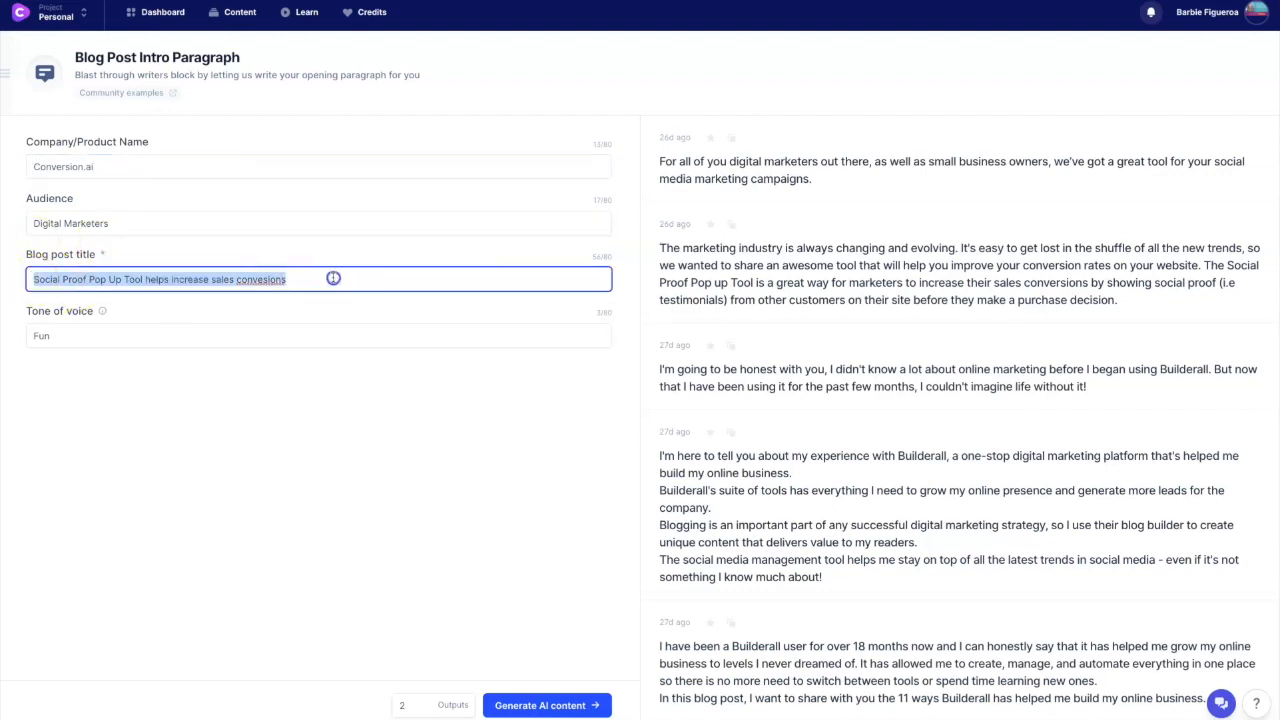
text(H)
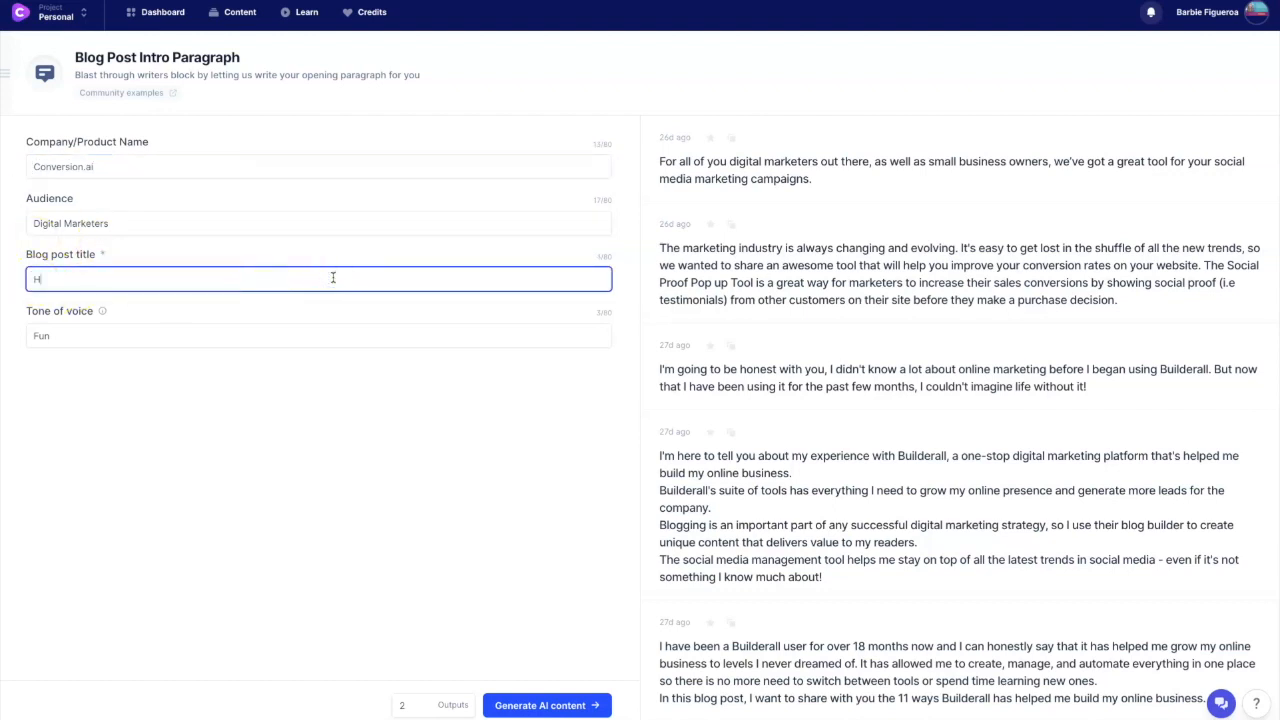
text(ow to Write Better Copy with Conversion.ai)
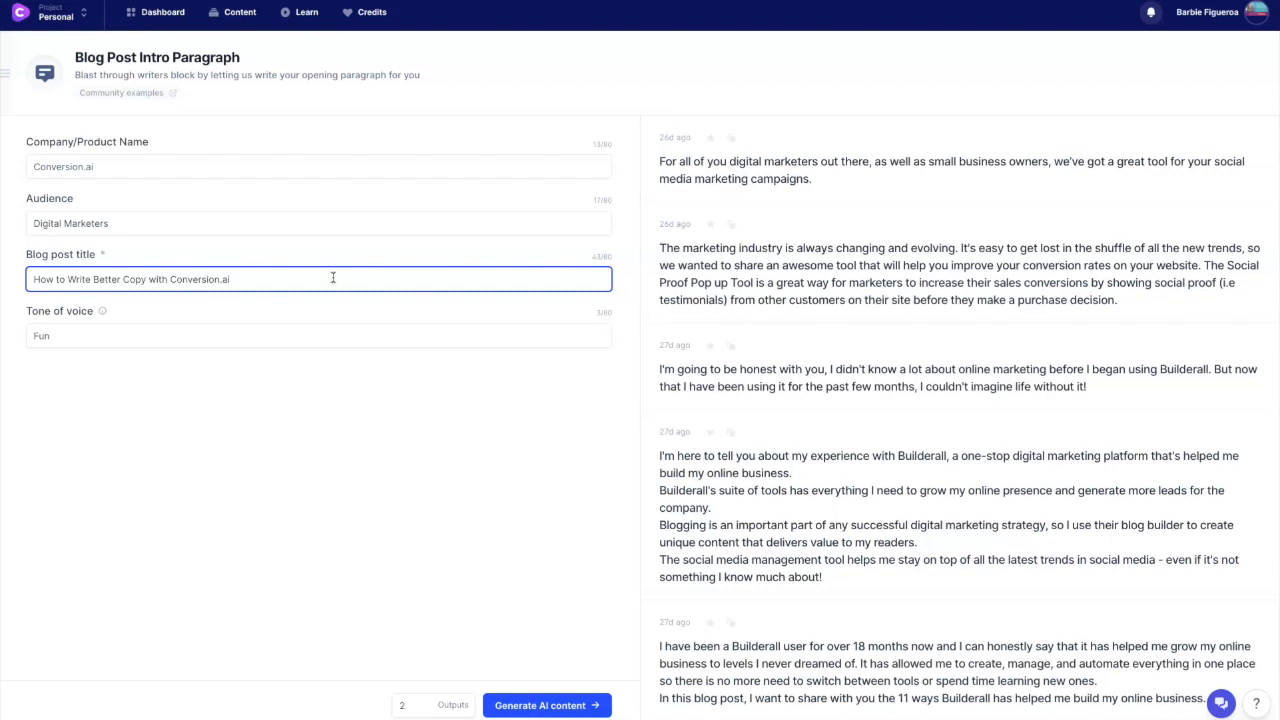
click(421, 703)
click(510, 705)
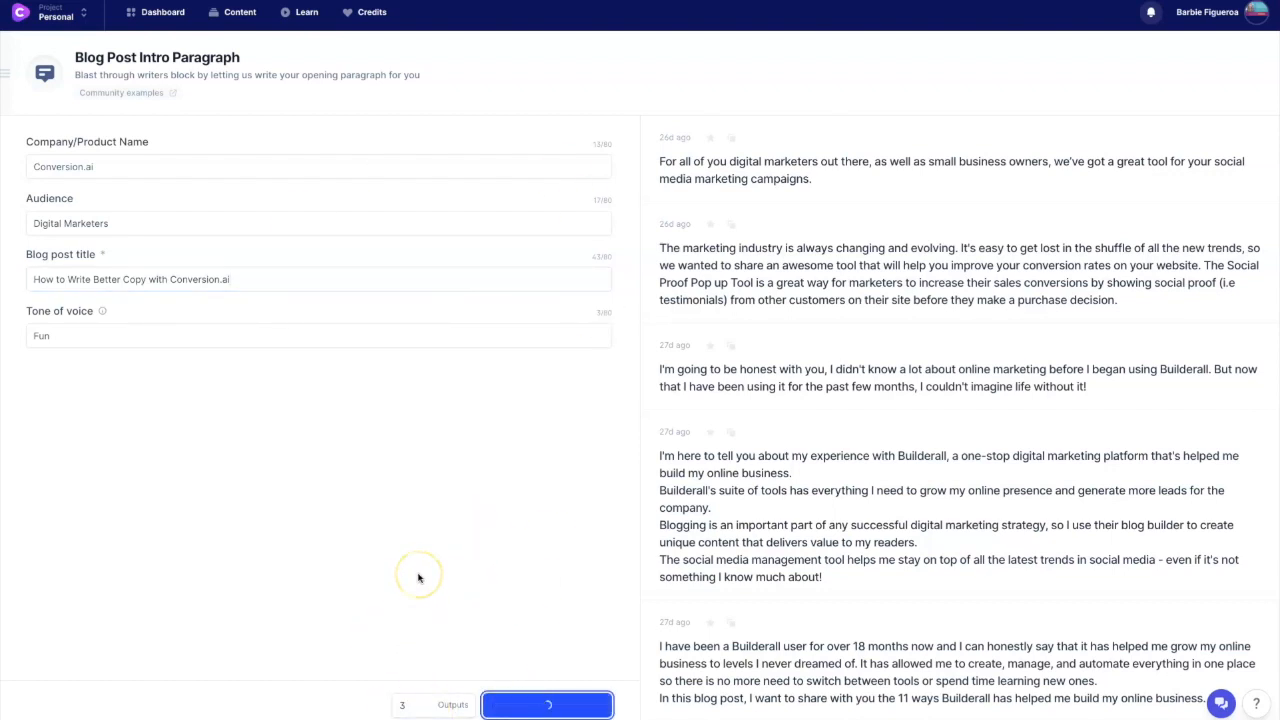